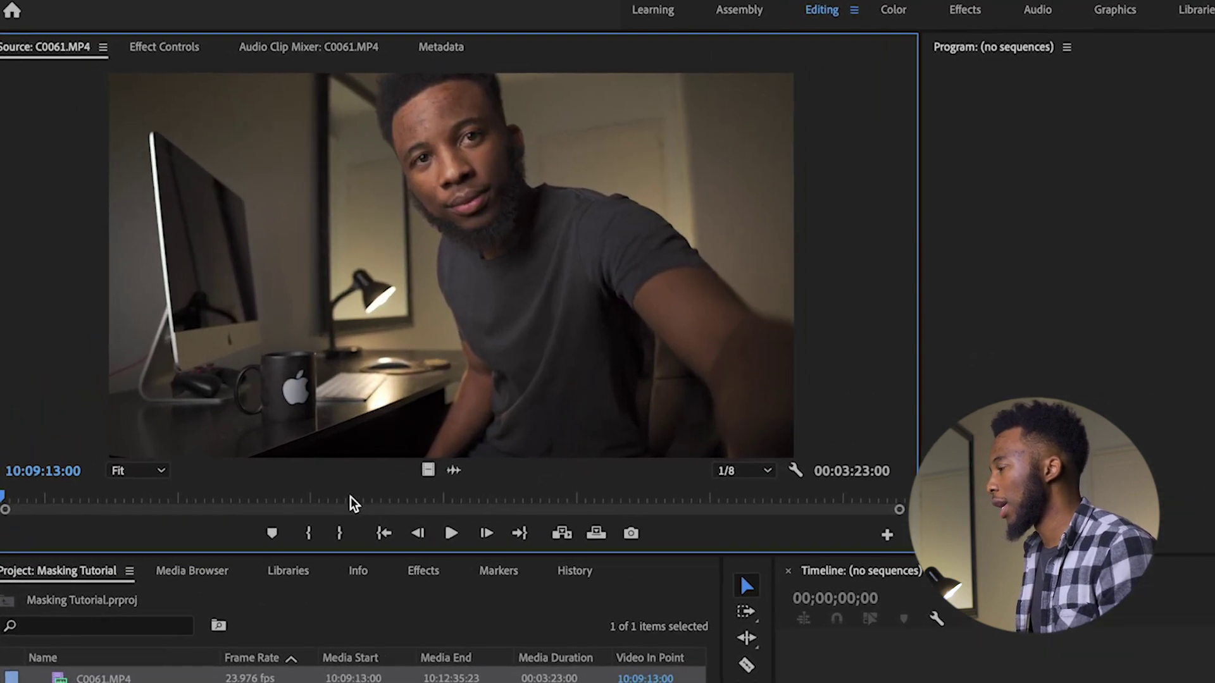
Mark the talking section of C0061.MP4 from 10:10:39:01 to 10:10:56:12 and place it in the empty timeline
drag(215, 357, 237, 358)
drag(341, 516, 393, 516)
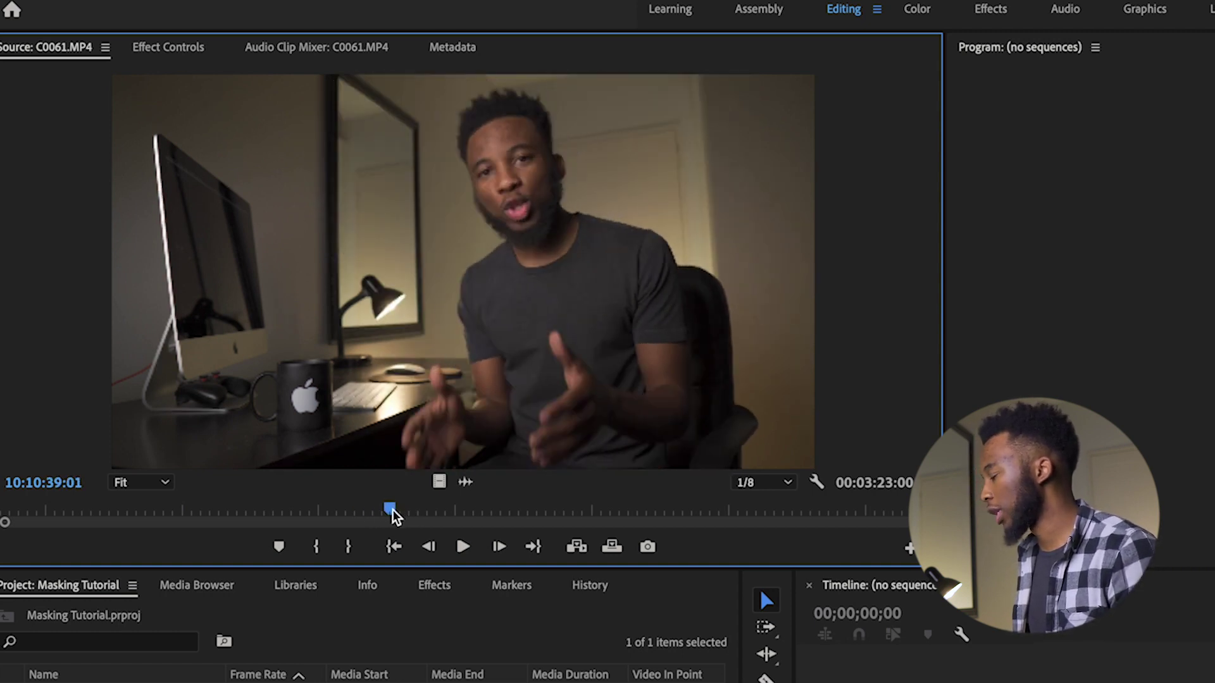
key(i)
drag(393, 515, 469, 512)
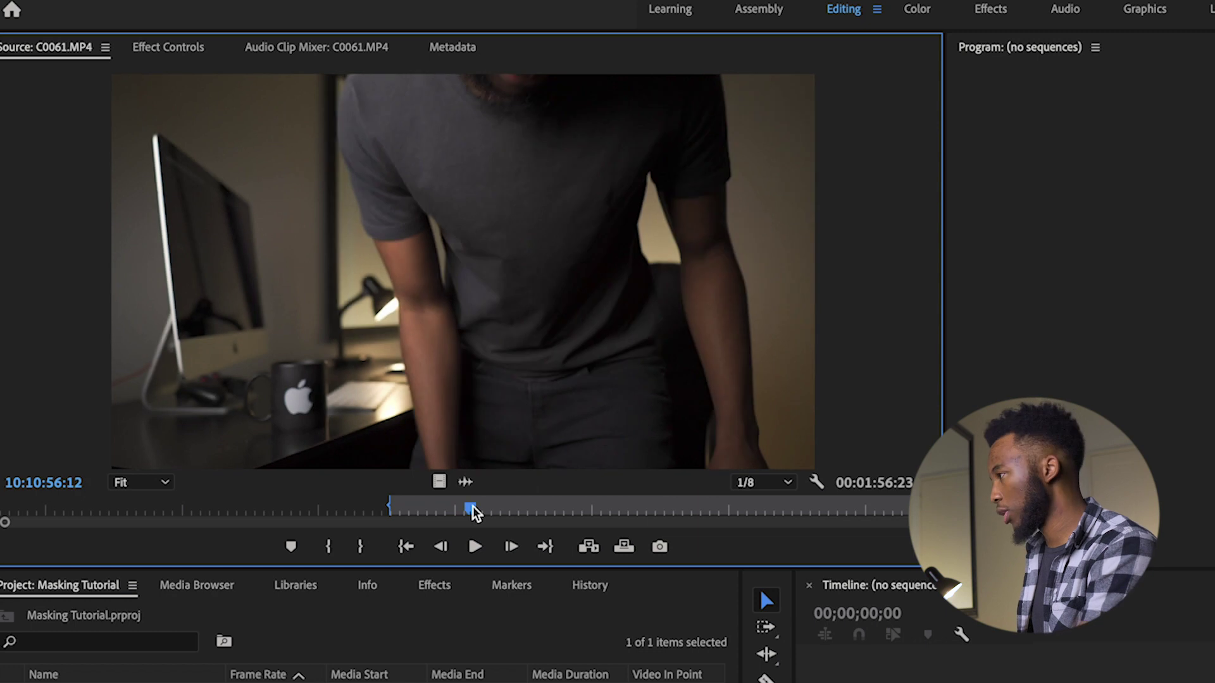
key(o)
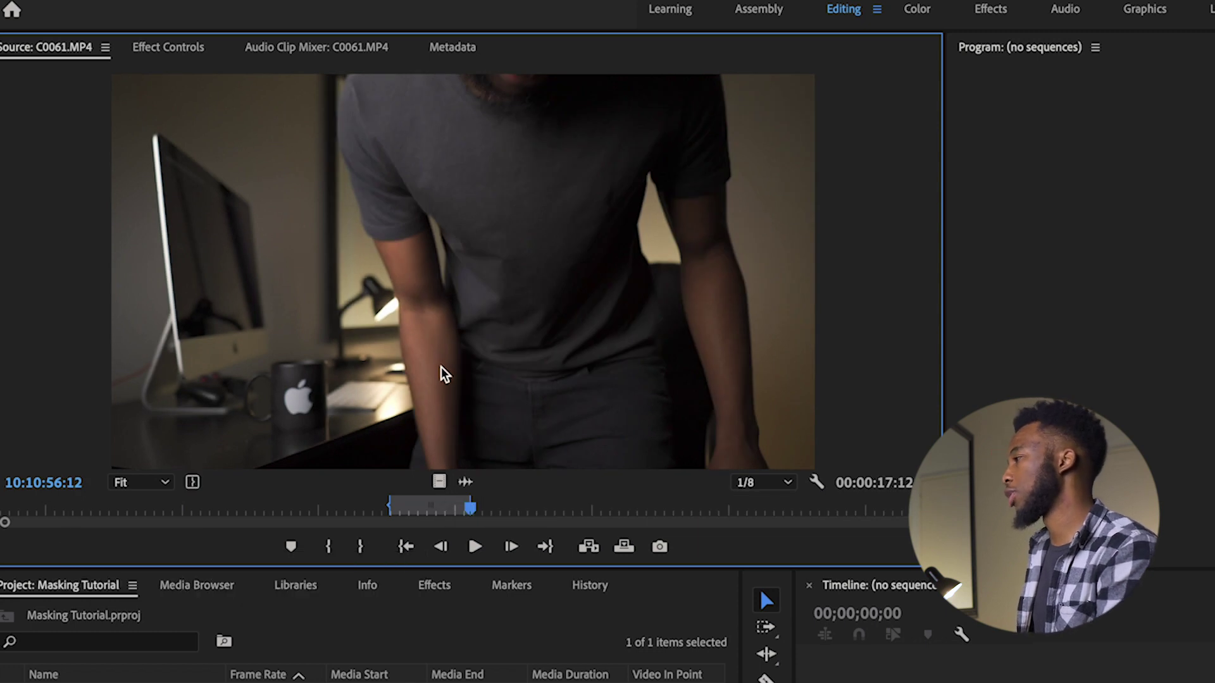
drag(440, 369, 1054, 682)
drag(802, 618, 801, 620)
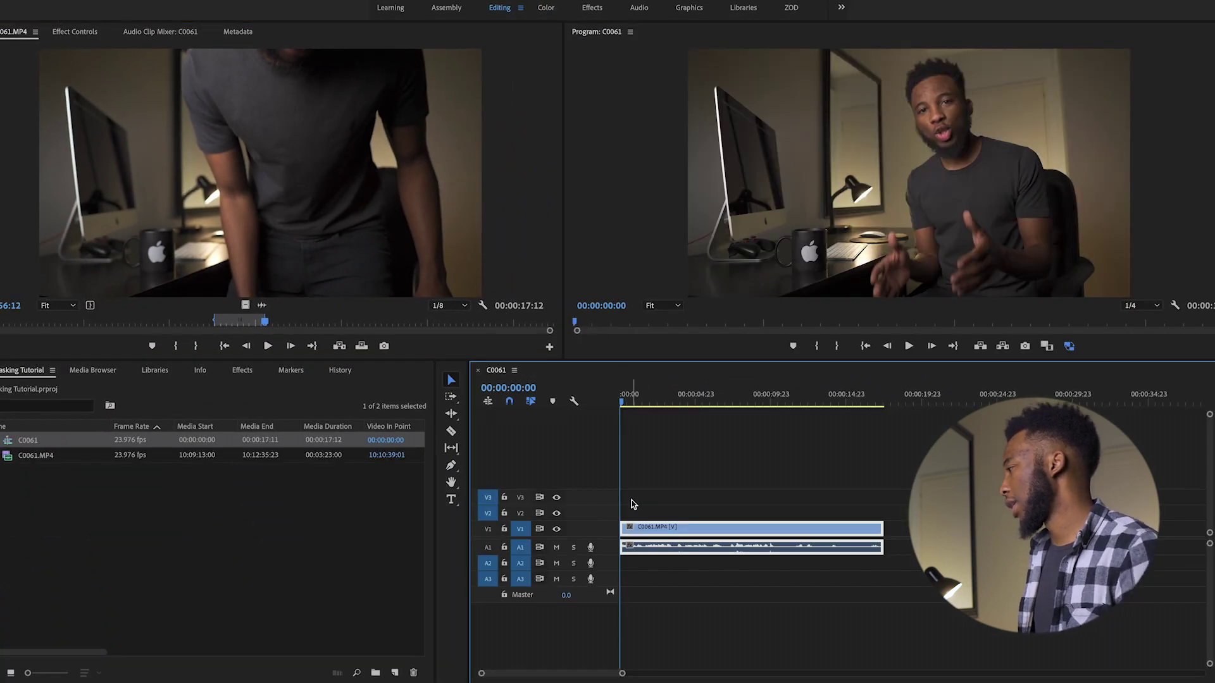
Play and scrub the sequence to about 00:00:10:04 to find where the hand has left the mug
click(692, 398)
key(space)
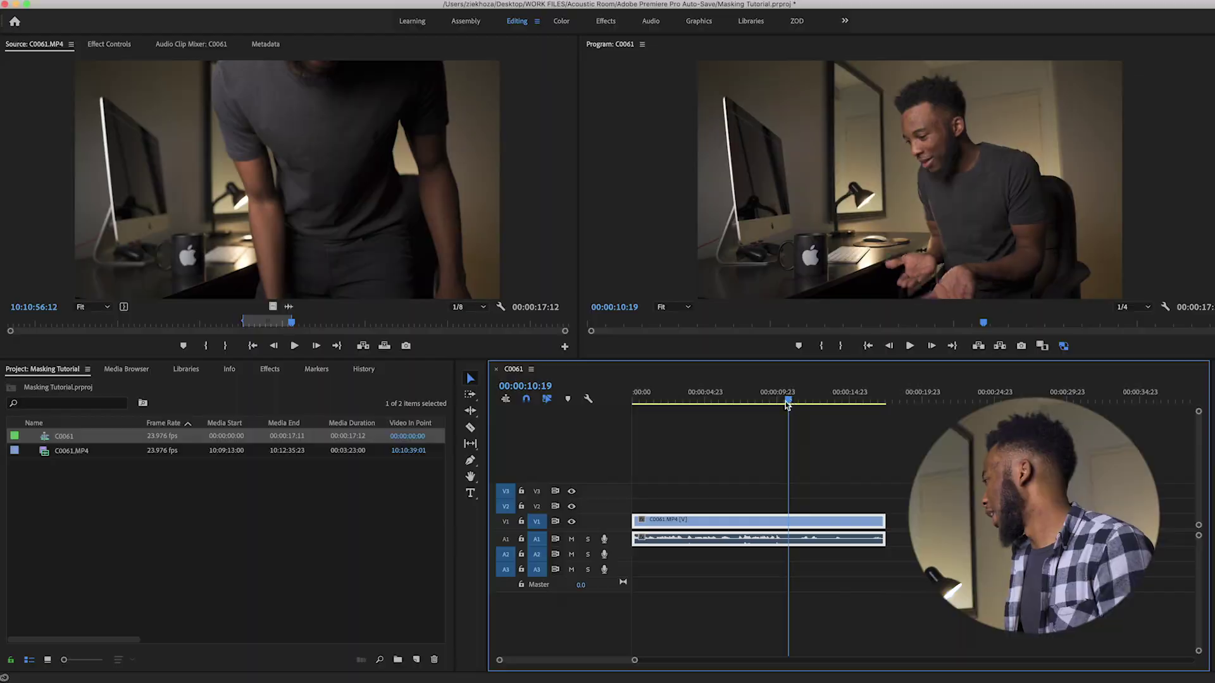
drag(787, 401, 781, 401)
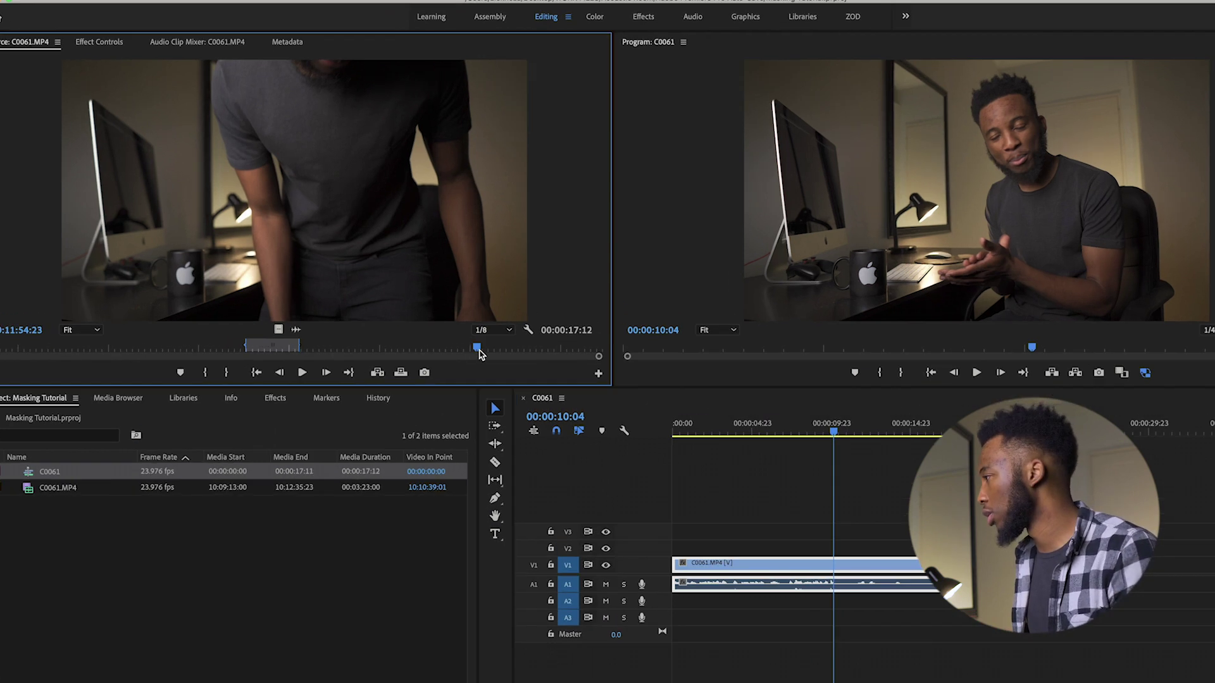
Mark the mug-free section of C0061.MP4 from 10:12:02:16 to 10:12:12:15 and place only its video on track V2
click(470, 325)
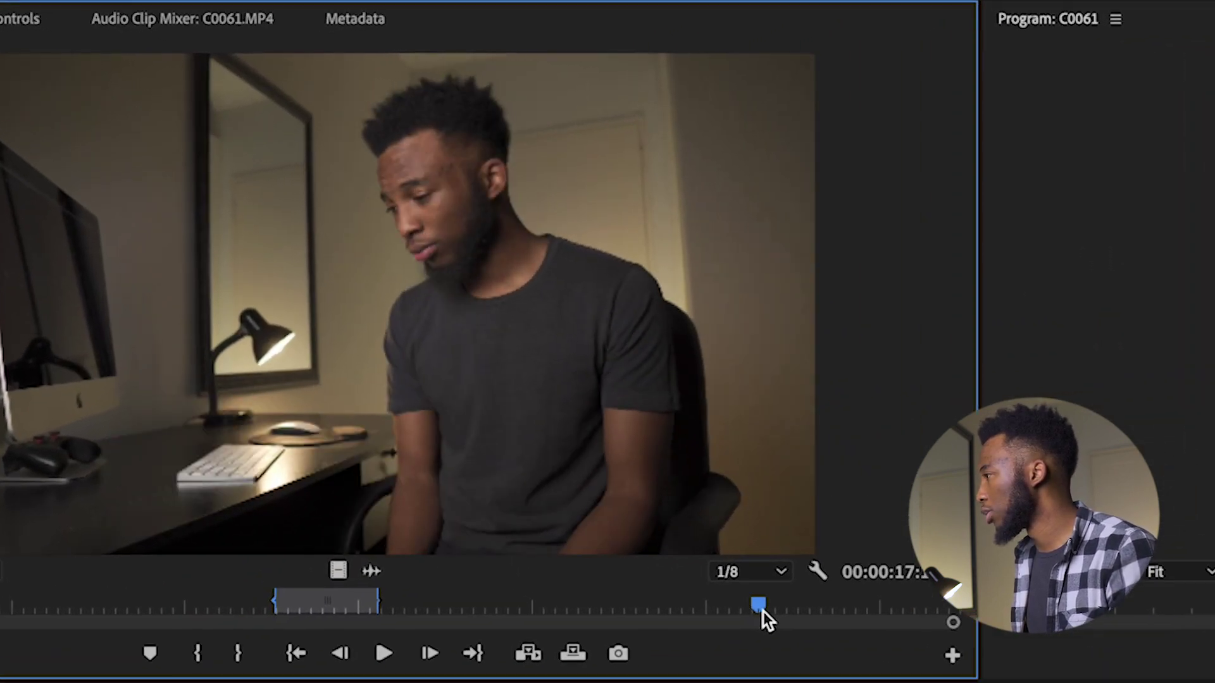
drag(763, 611, 765, 611)
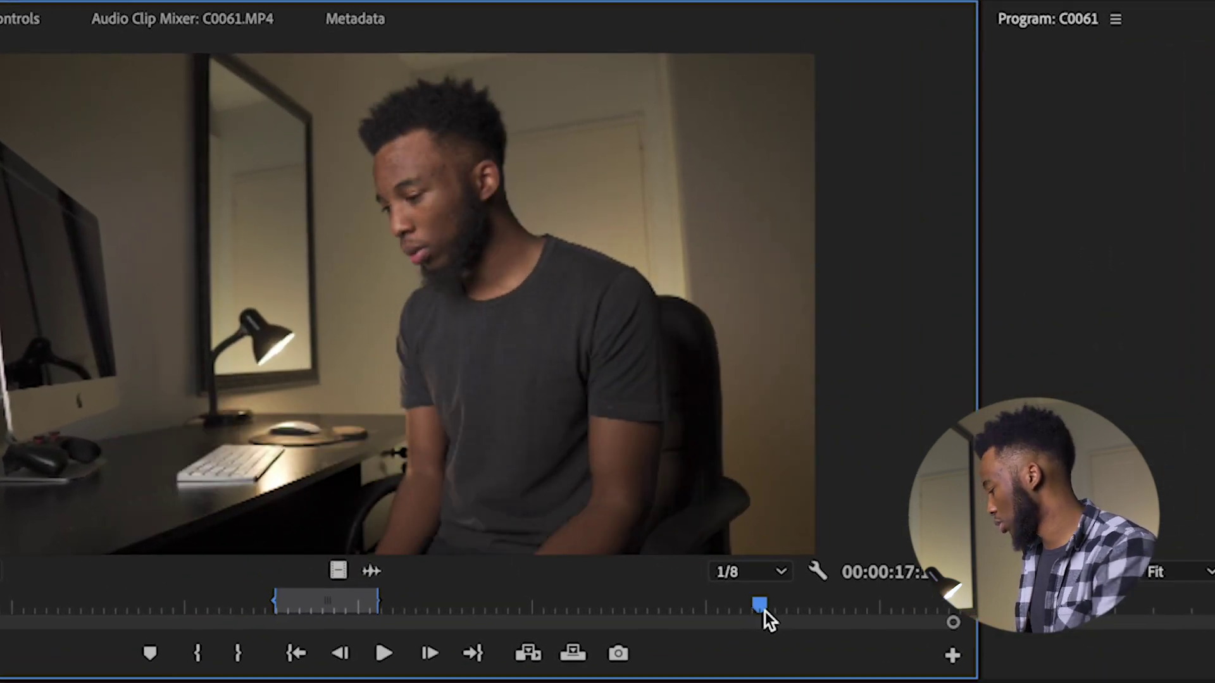
key(i)
drag(764, 607, 822, 606)
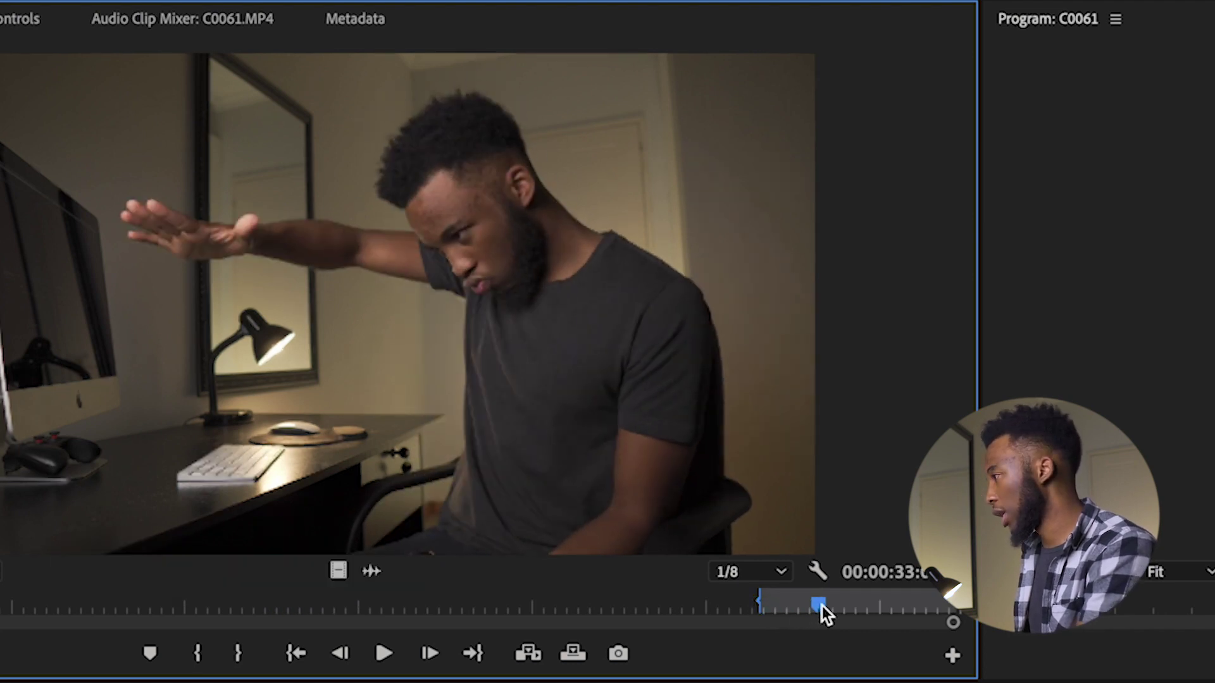
key(o)
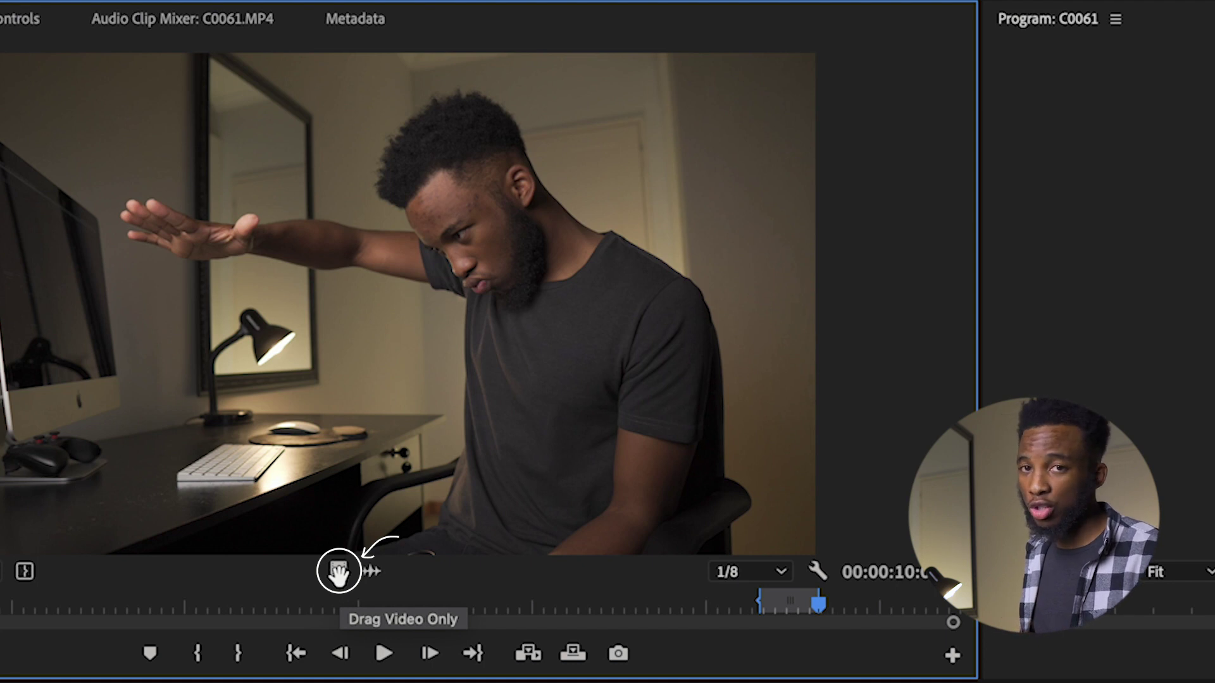
mouse_move(338, 573)
mouse_down()
mouse_move(410, 622)
mouse_move(727, 665)
mouse_move(740, 605)
mouse_move(655, 541)
mouse_up()
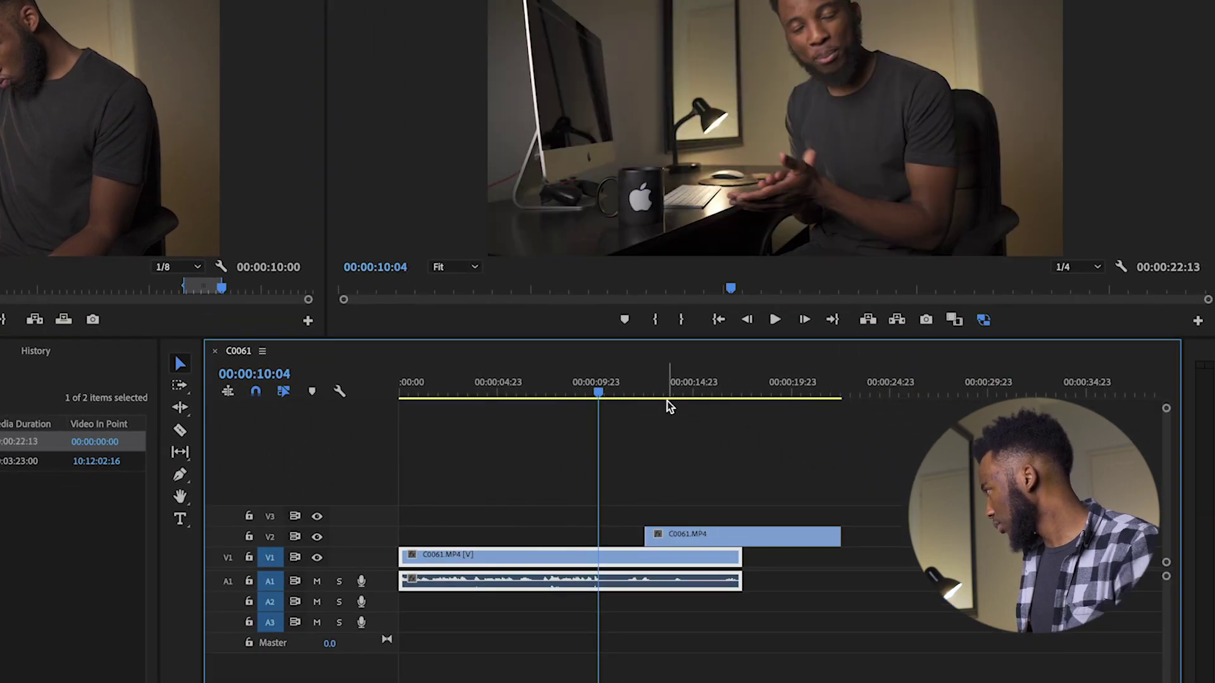
Move the mug-free clip on V2 to start at 00:00:10:00
click(586, 392)
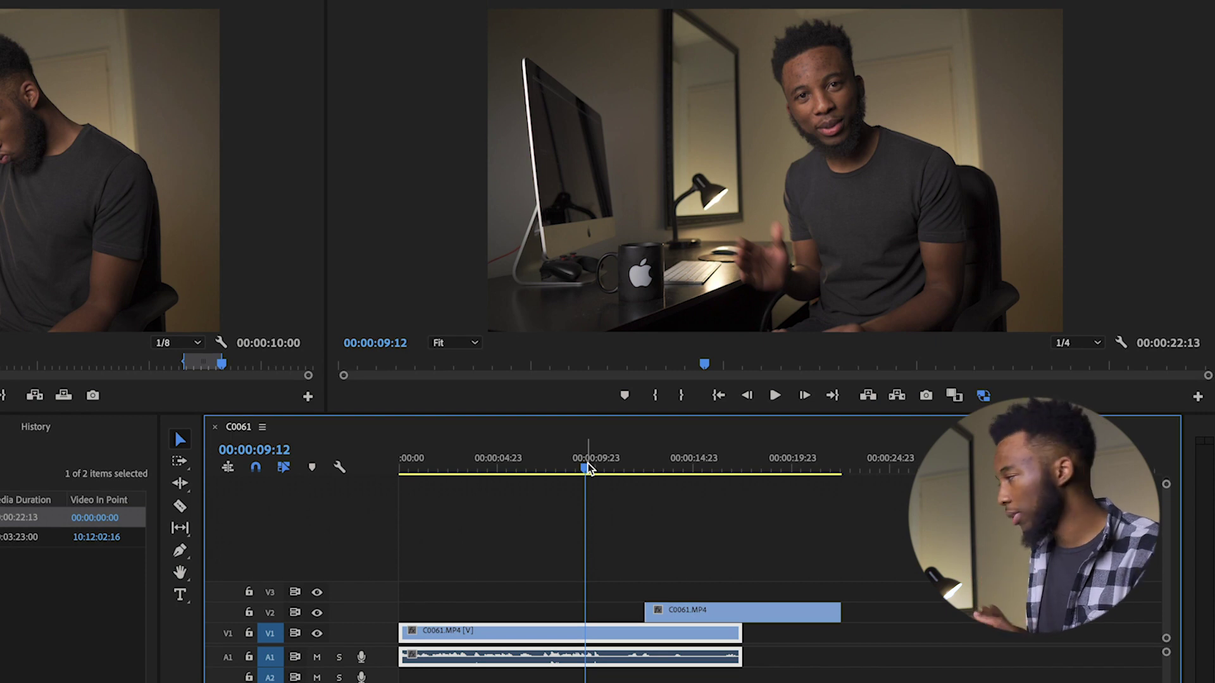
drag(587, 469, 598, 469)
drag(691, 611, 647, 617)
Play the sequence from about 00:00:08:21 to check the cut from the mug shot to the mug-free clip
click(573, 470)
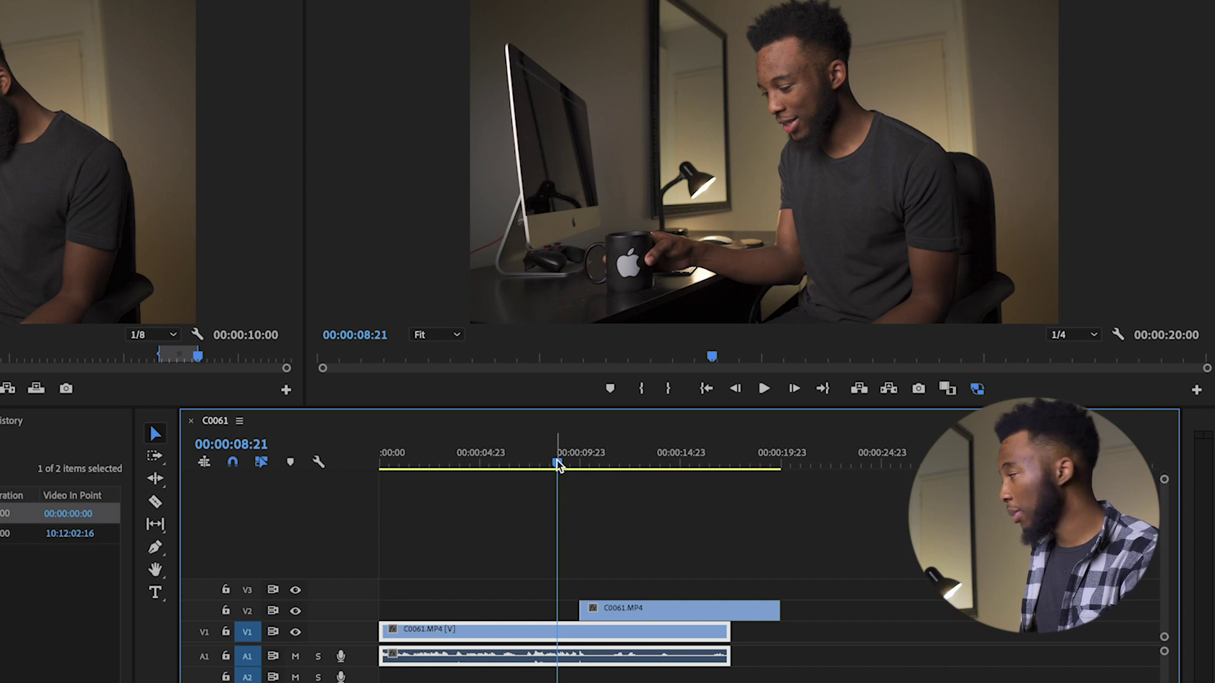
key(space)
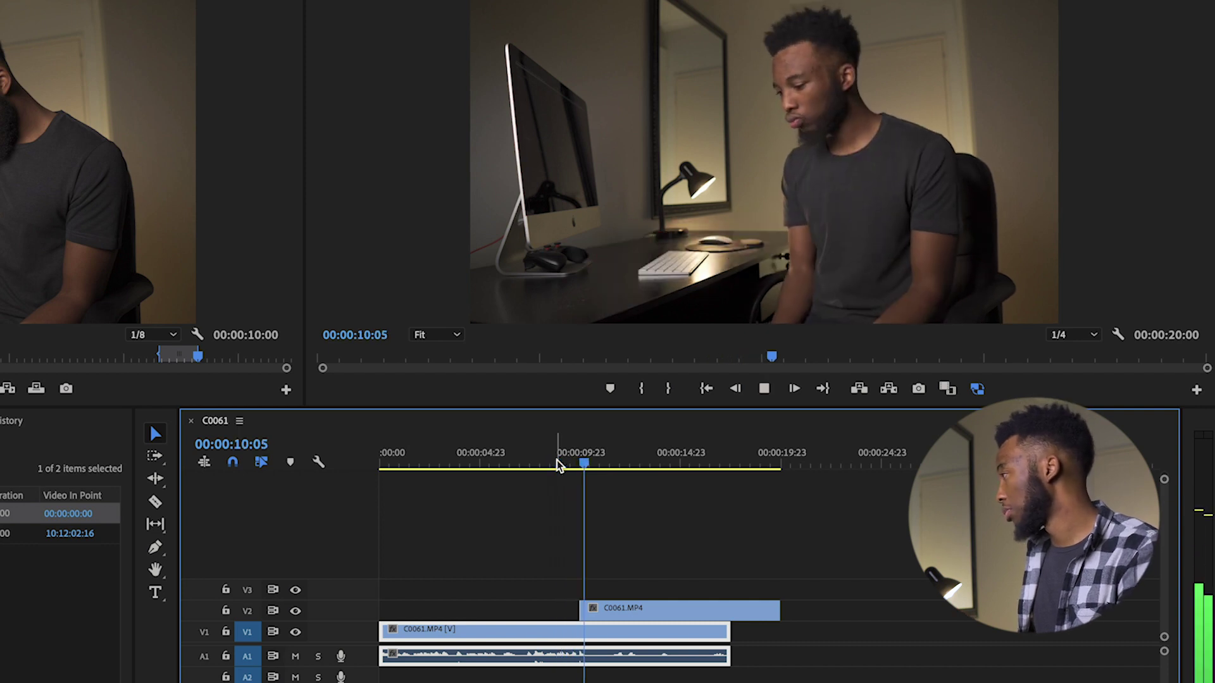
click(556, 467)
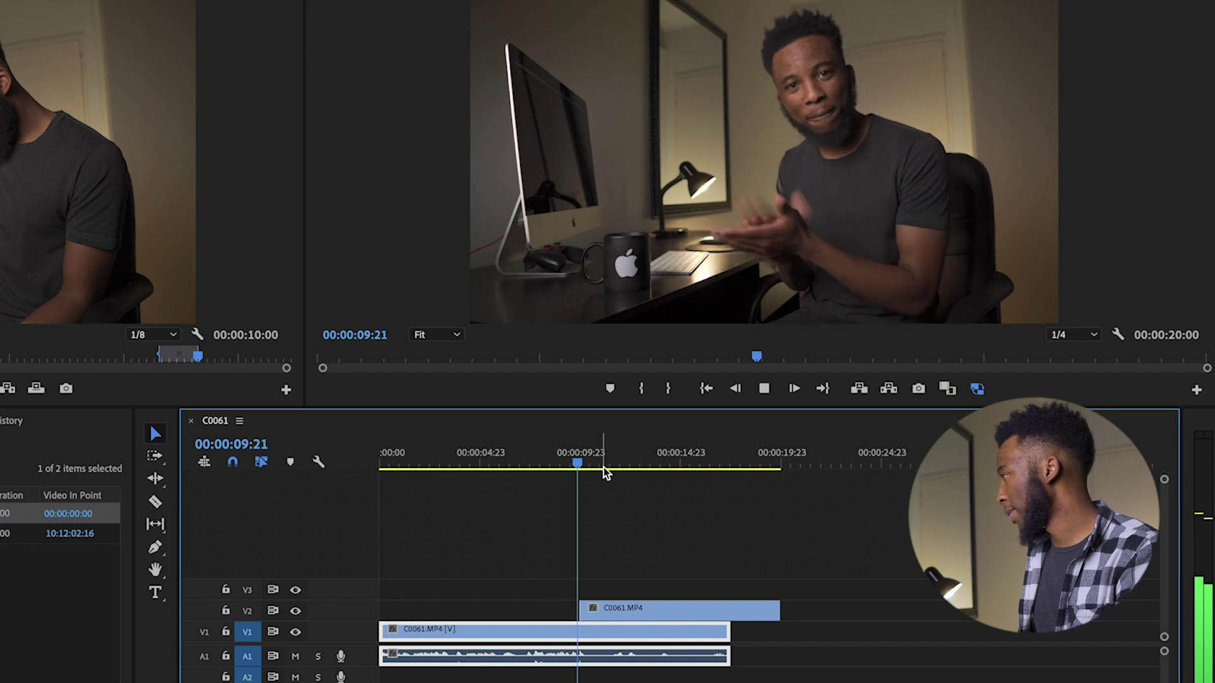
key(space)
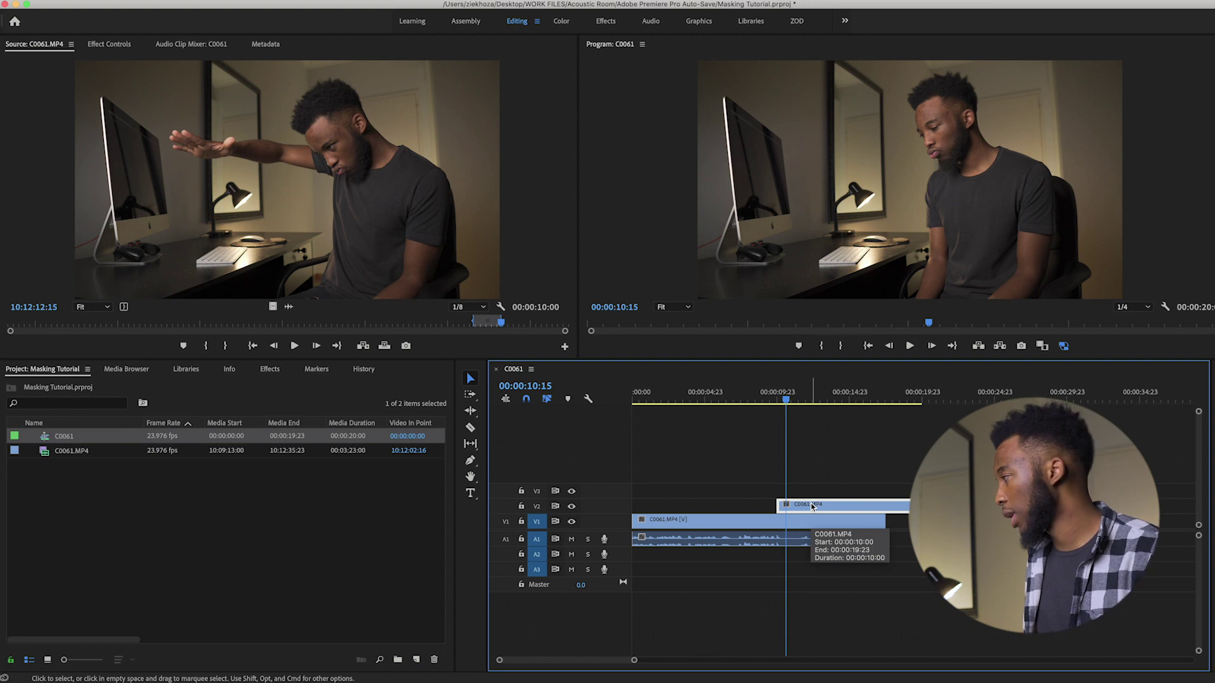
Set the V2 clip's opacity to 50% and draw a closed free-form opacity mask around the mug
click(108, 44)
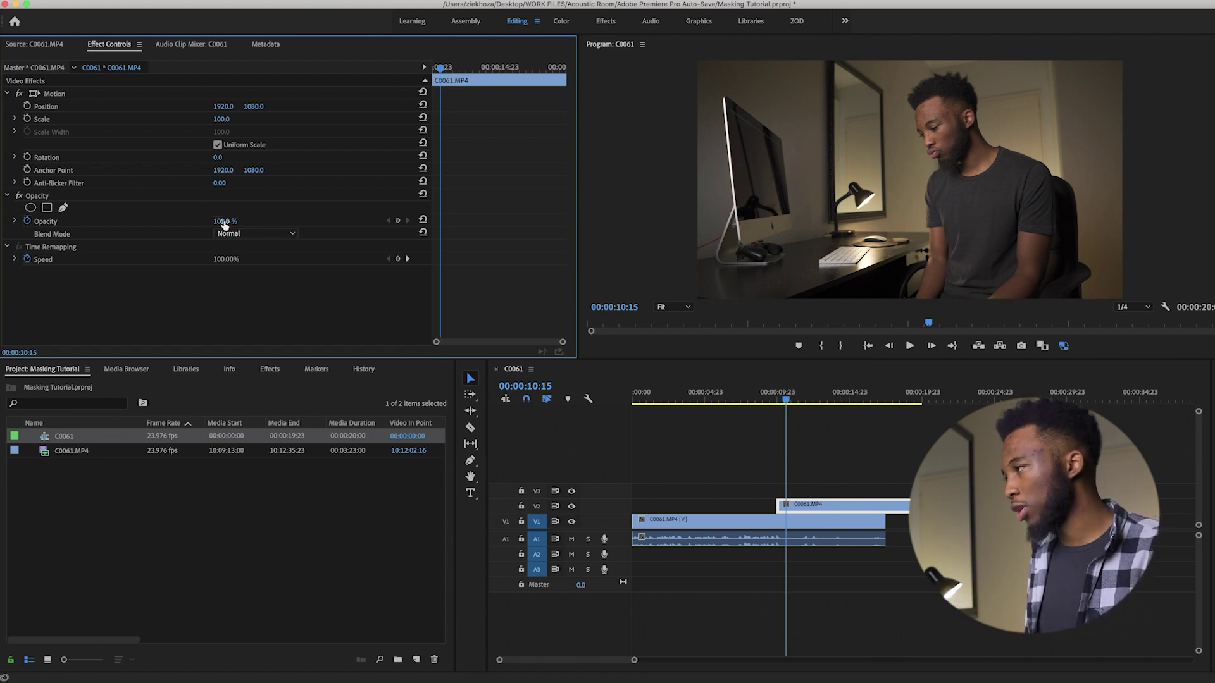
drag(225, 221, 206, 220)
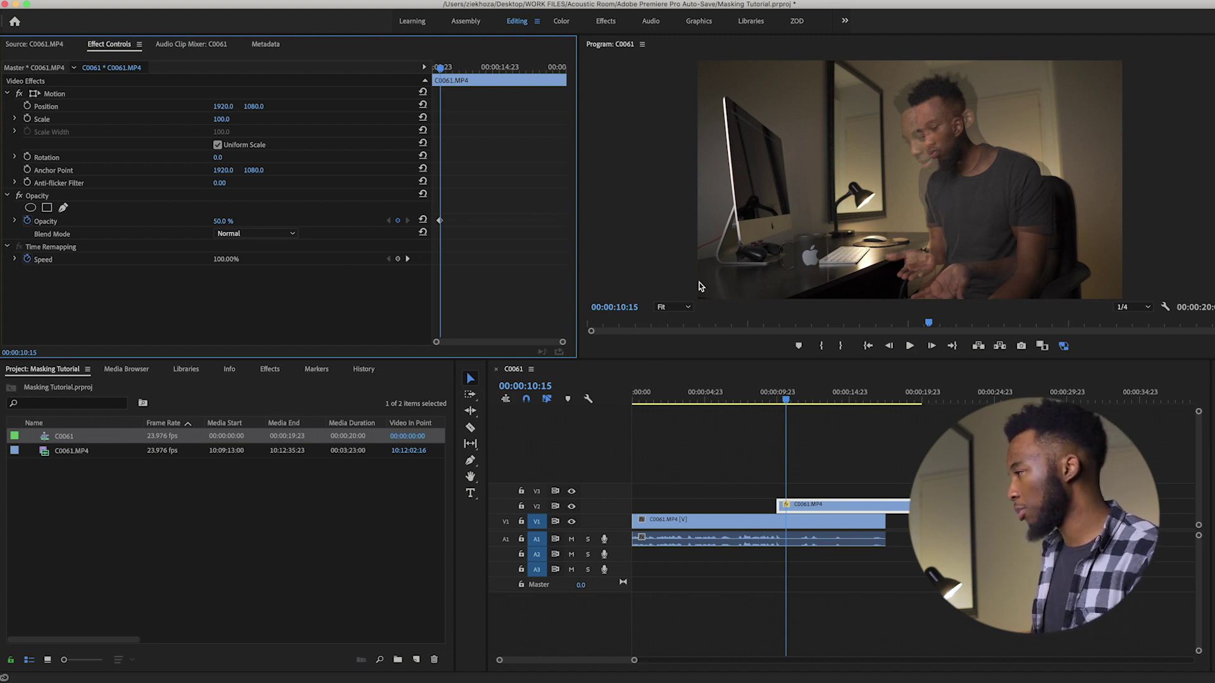
click(63, 209)
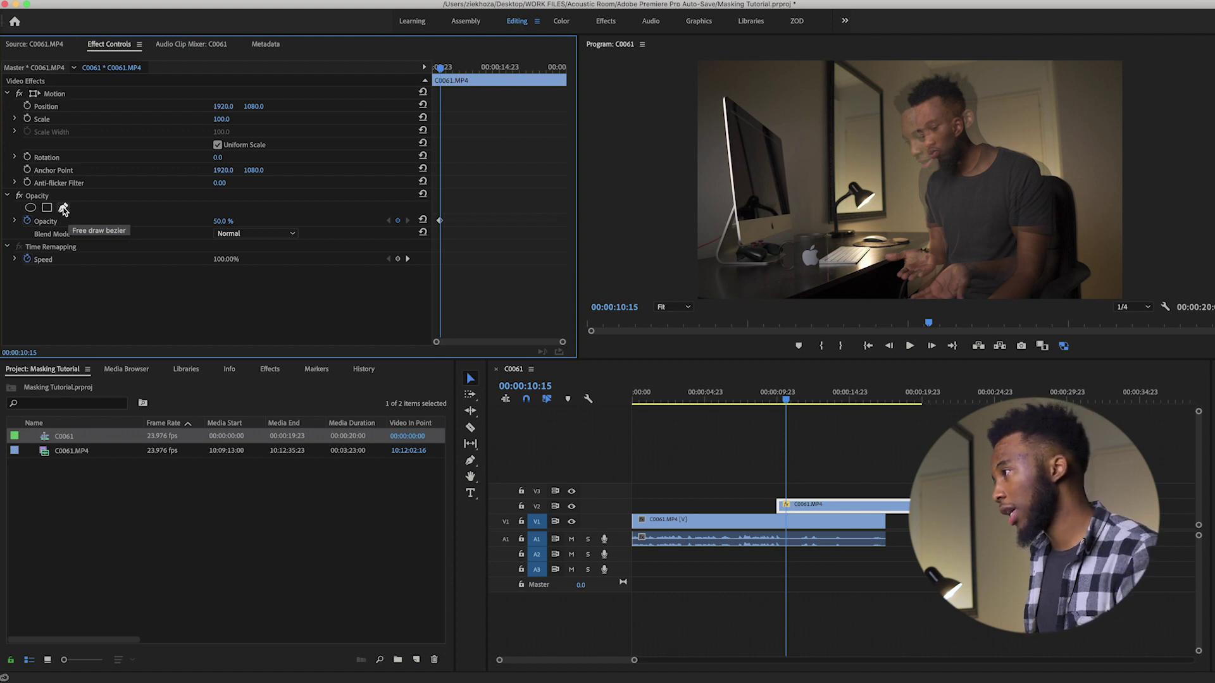
click(64, 209)
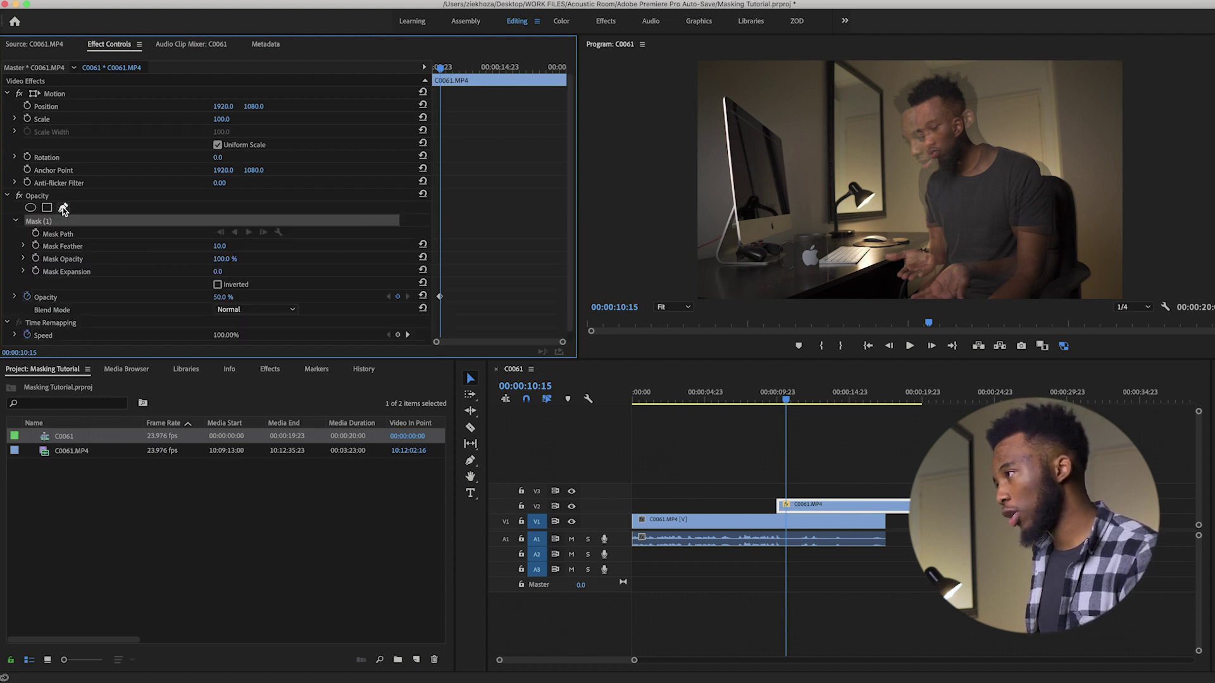
click(772, 284)
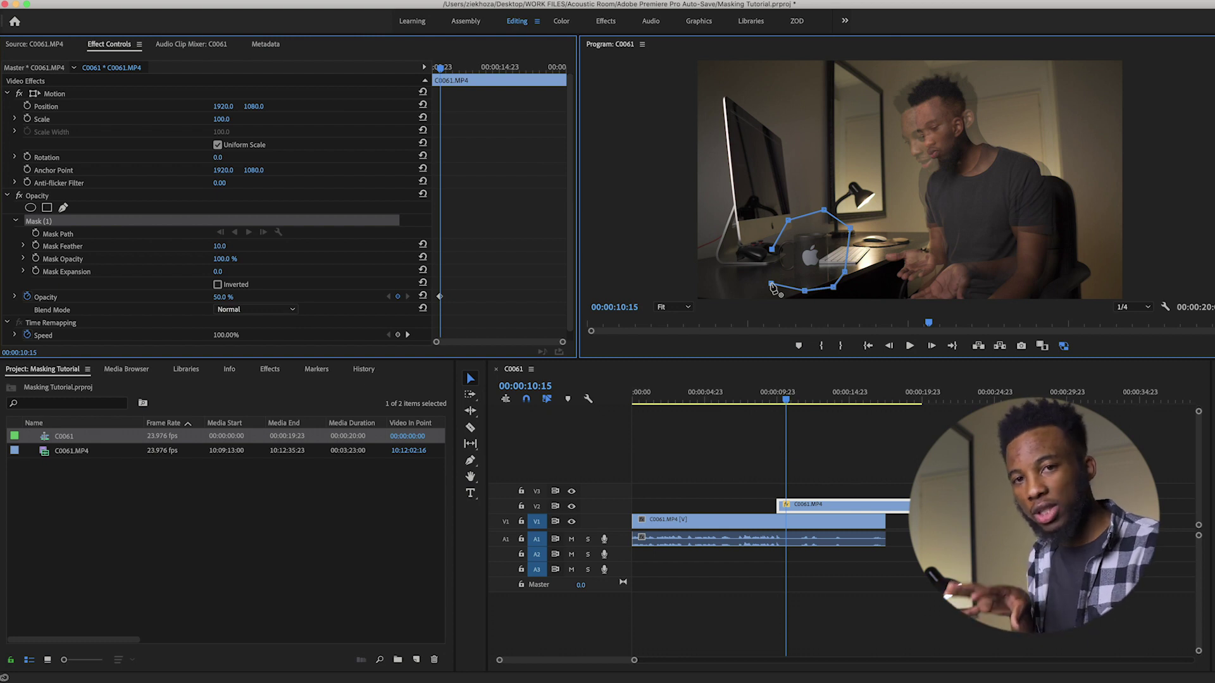
click(772, 286)
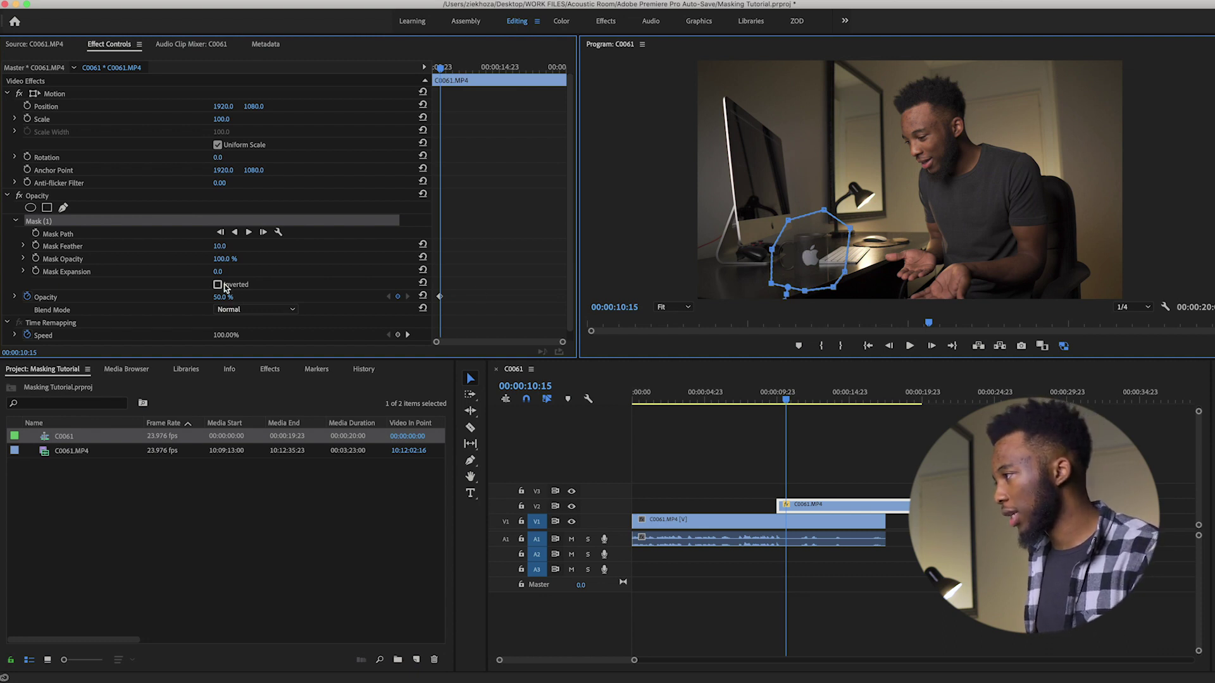
Set the V2 clip's opacity to 100%
drag(221, 300, 266, 300)
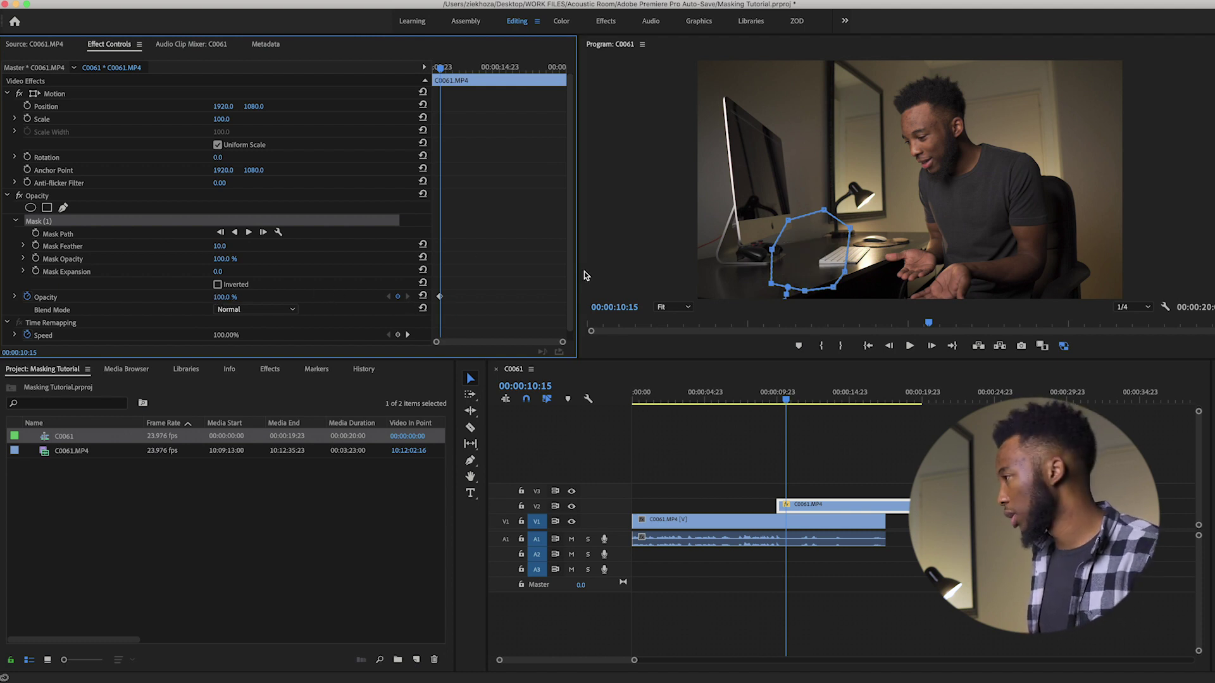
click(118, 204)
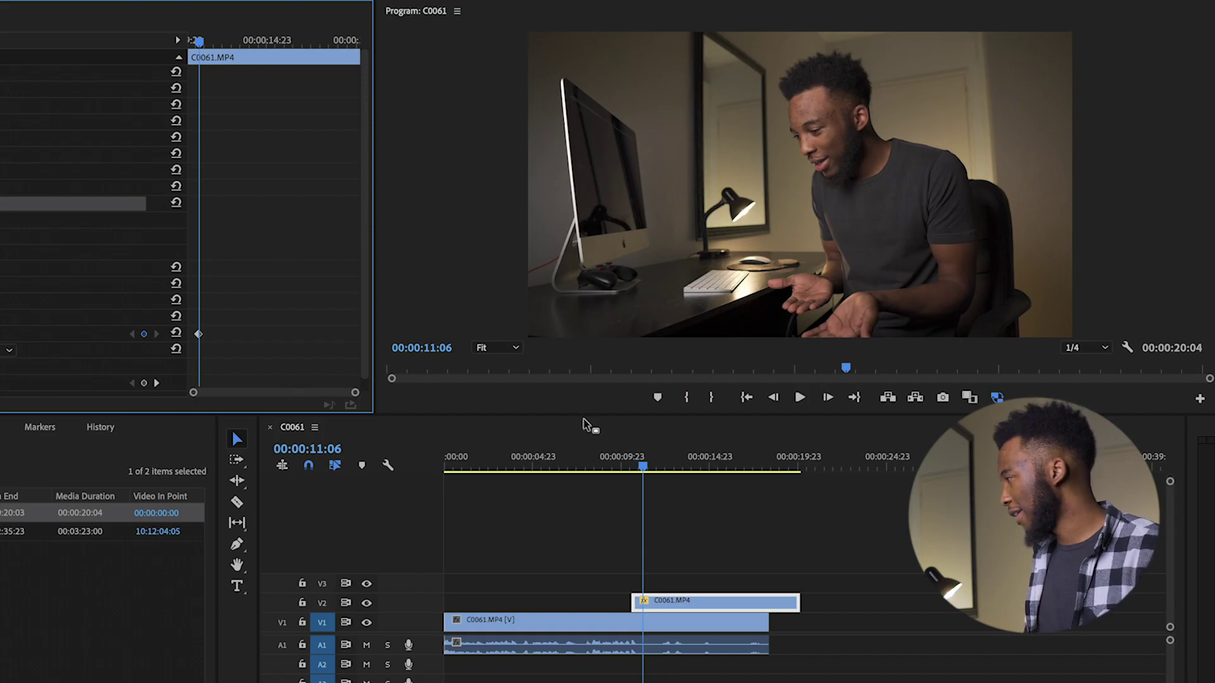
Play the sequence from just before the V2 clip, twice, to review the disappearing mug effect
drag(640, 463, 612, 466)
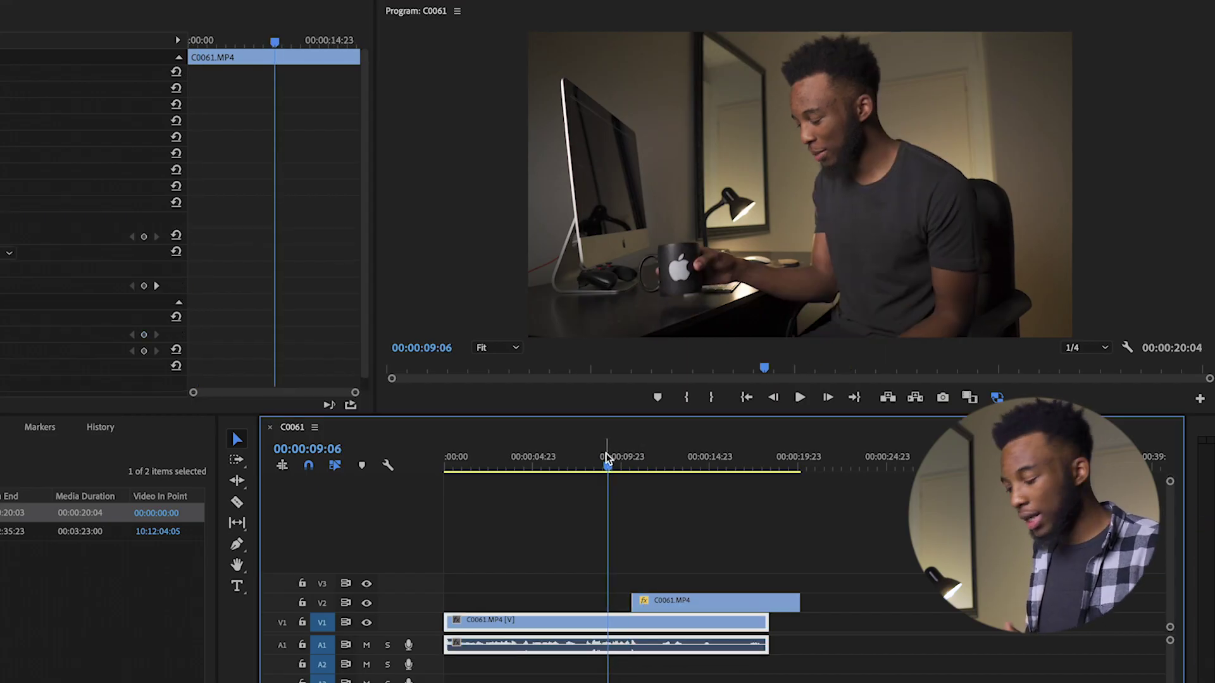
key(space)
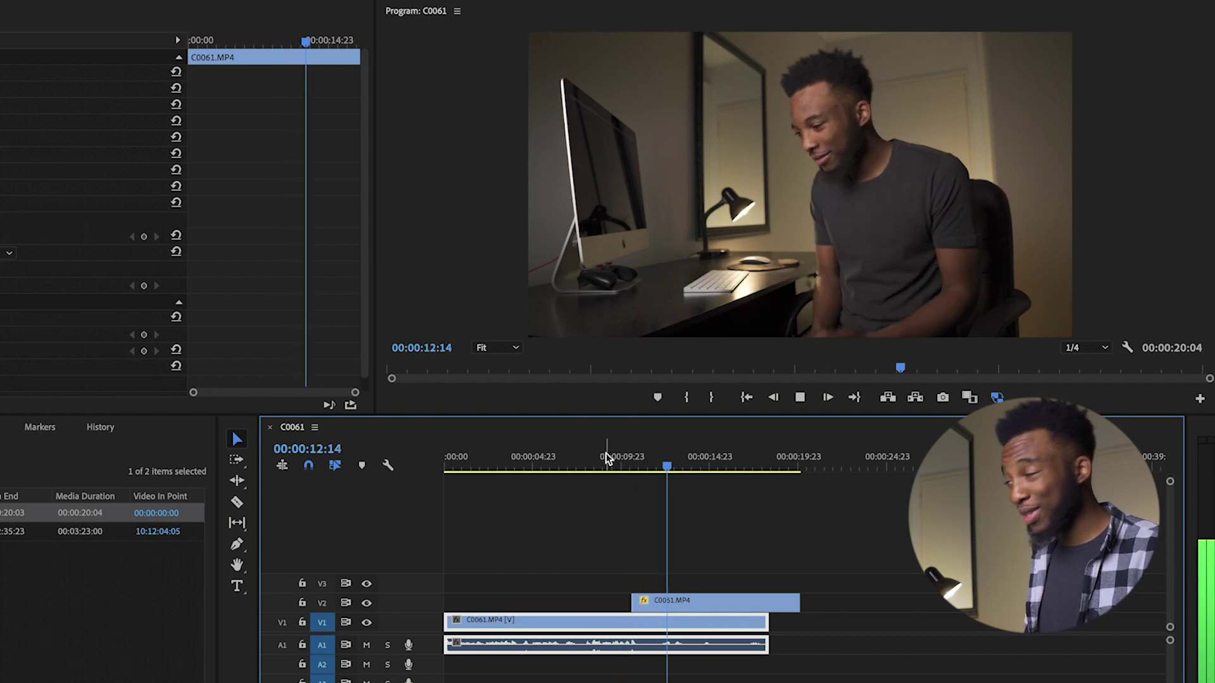
click(607, 466)
click(594, 467)
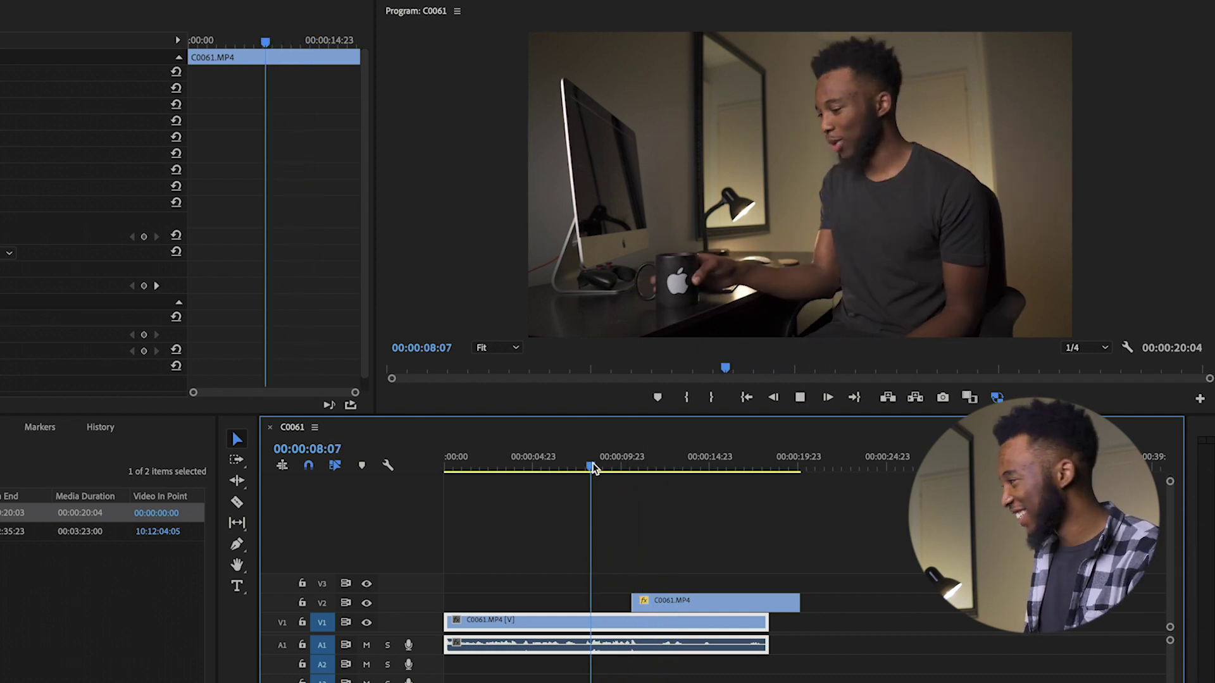
key(space)
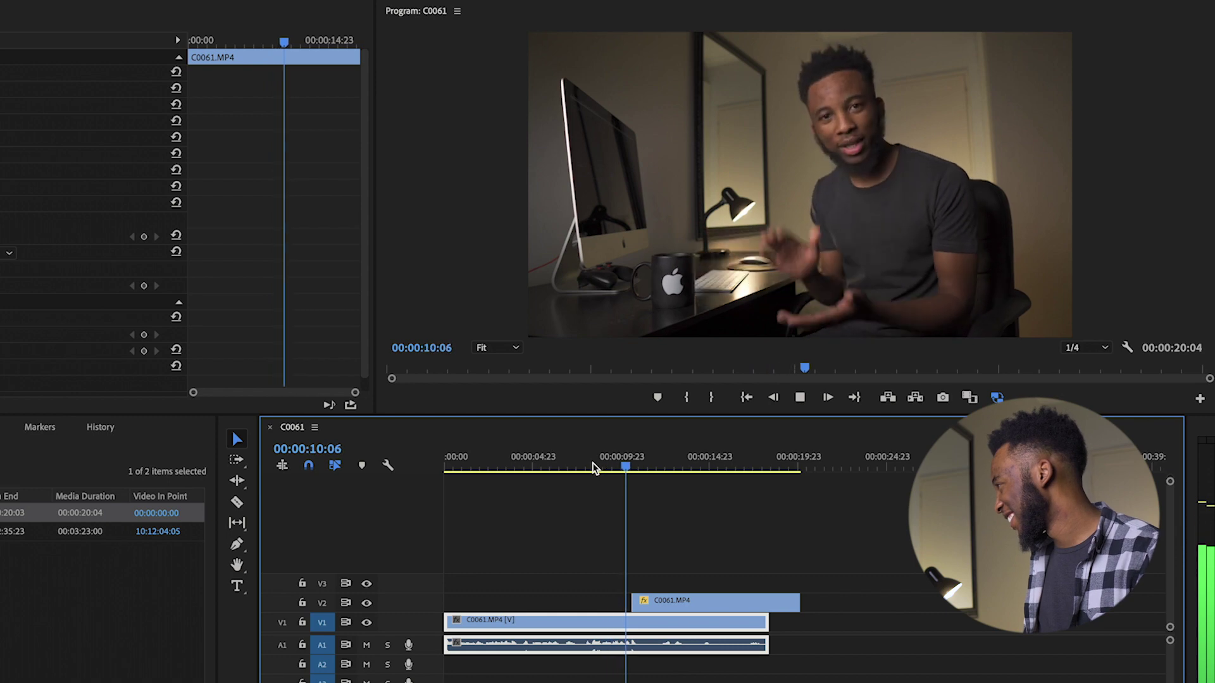